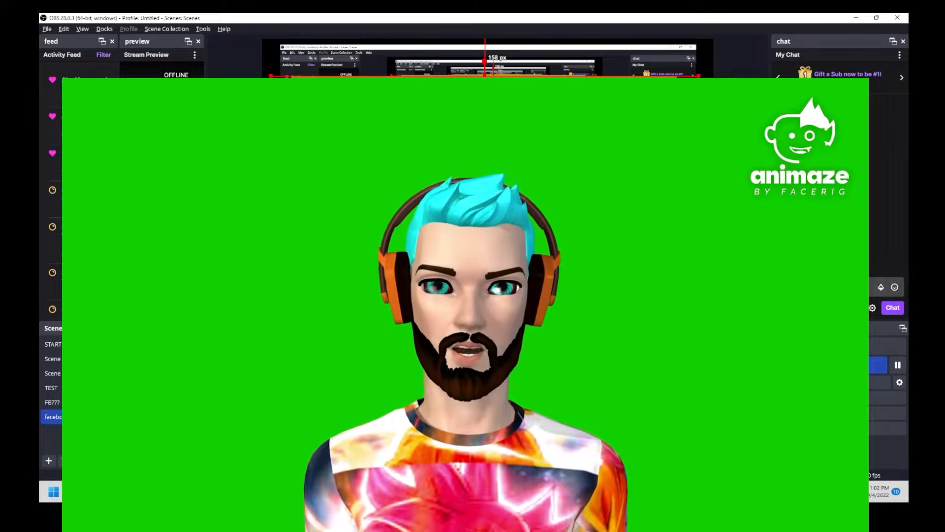
Shrink the Video Capture Device 3 avatar source and move it to the upper-left corner of the canvas.
drag(699, 76, 438, 197)
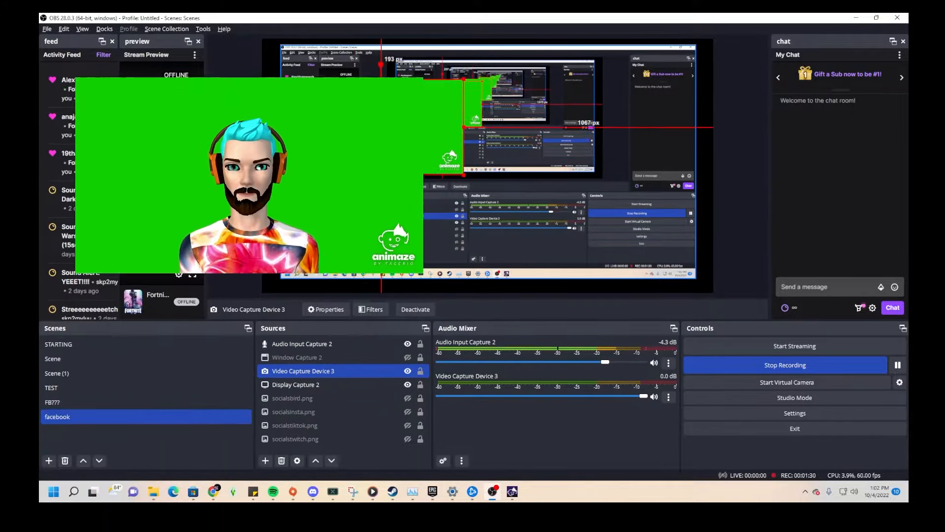
drag(380, 107, 362, 99)
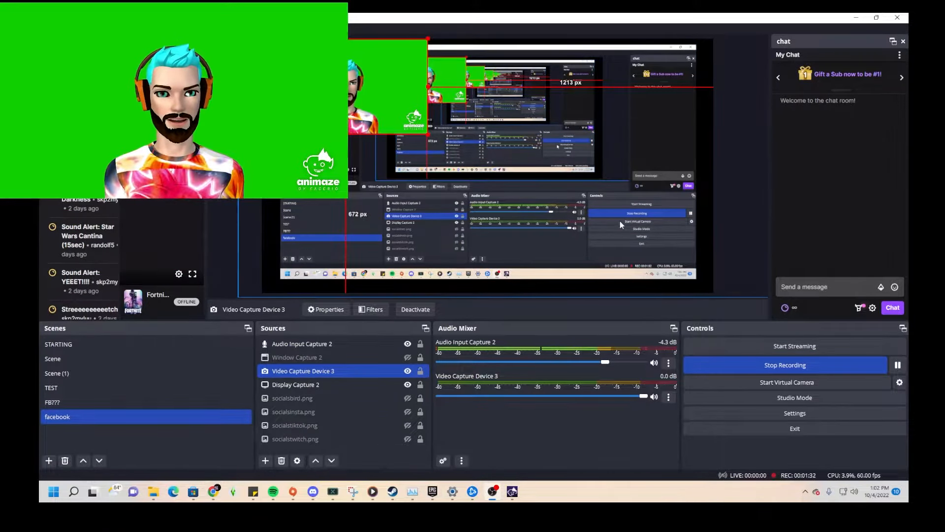
Open the filters of Video Capture Device 3 and move the filters window clear of the avatar preview.
ctrl+click(296, 385)
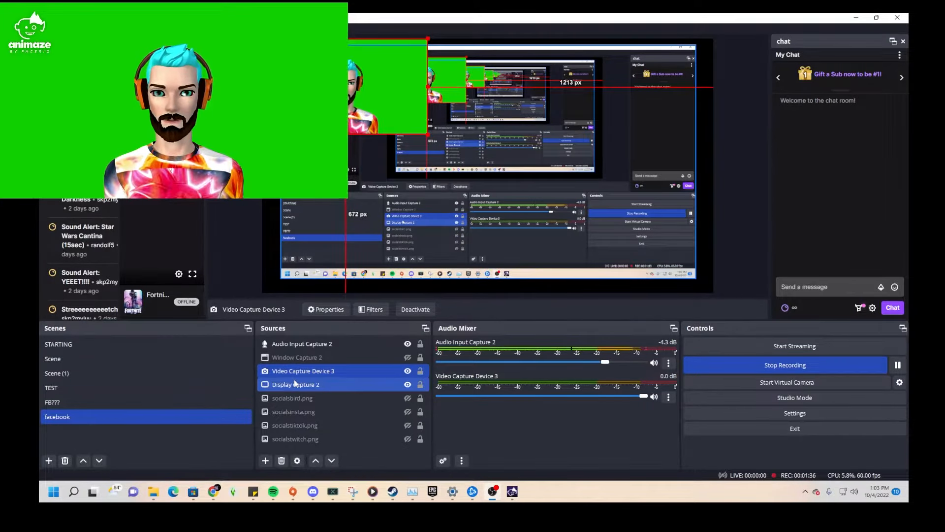
click(307, 373)
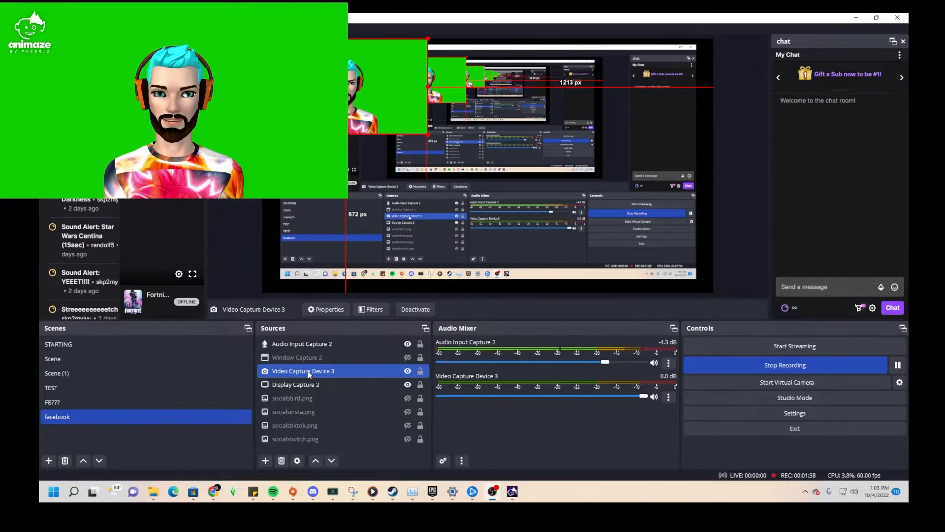
right_click(309, 373)
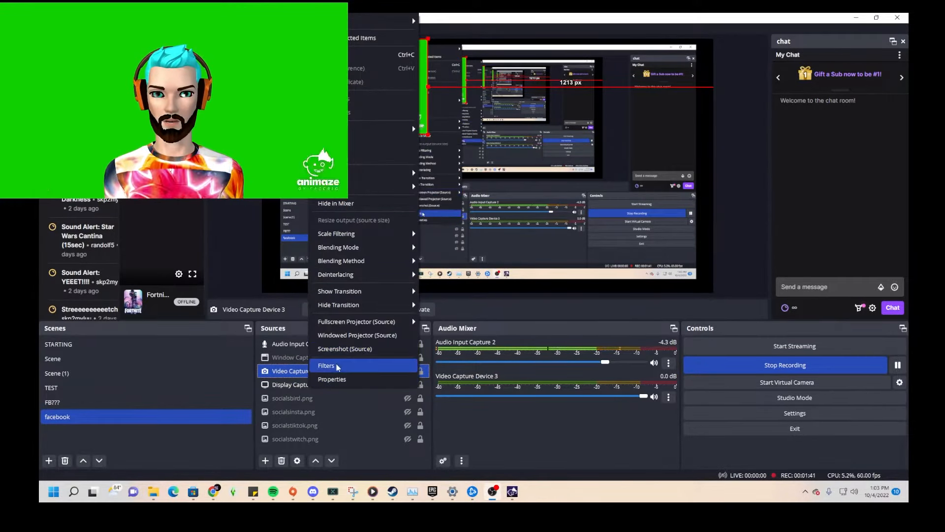
click(286, 372)
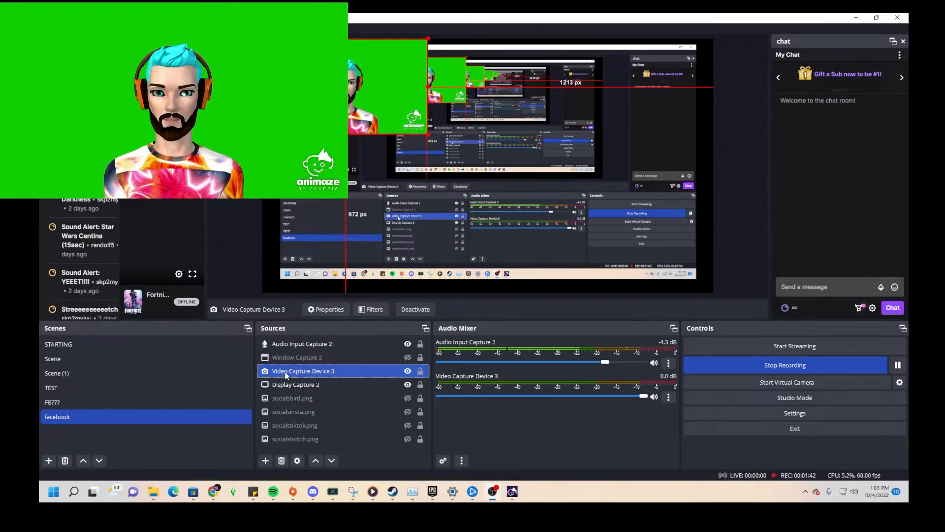
click(373, 309)
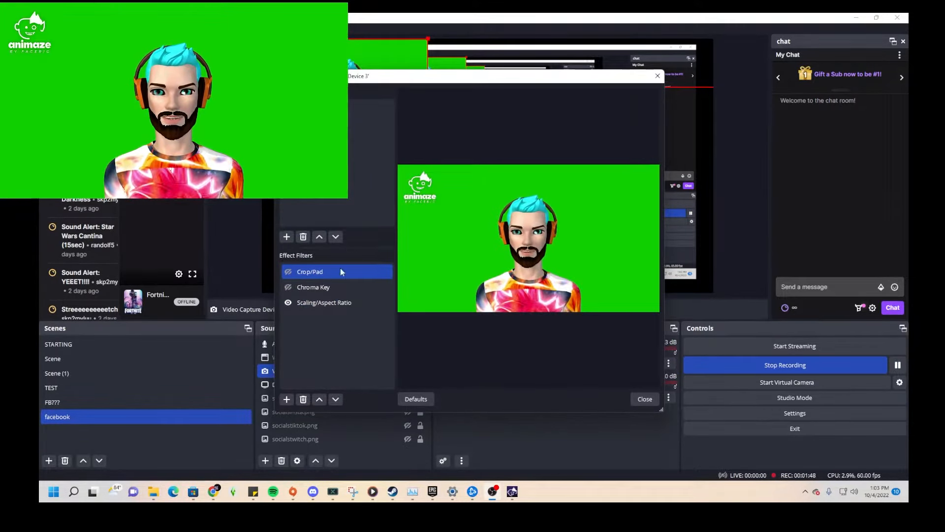
drag(461, 82, 696, 45)
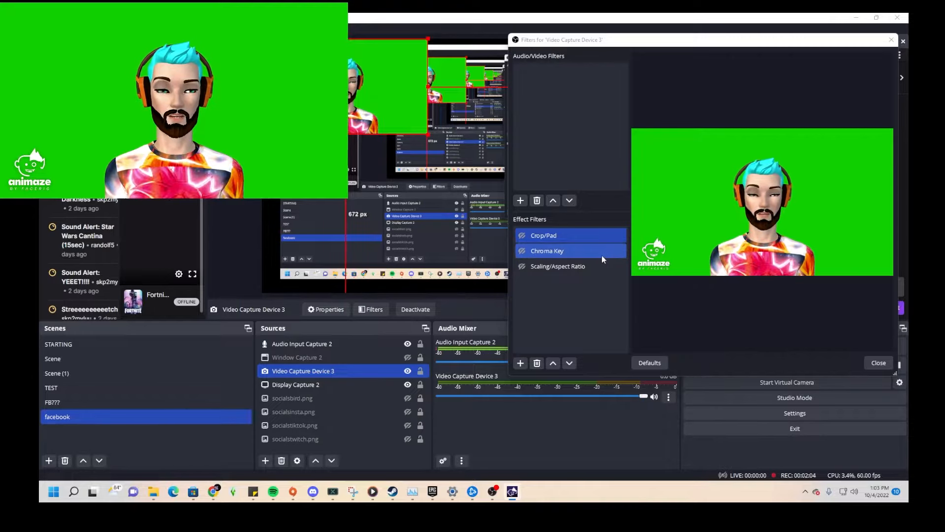
Re-enable the Scaling/Aspect Ratio filter and display its scale filtering and resolution settings.
ctrl+click(560, 268)
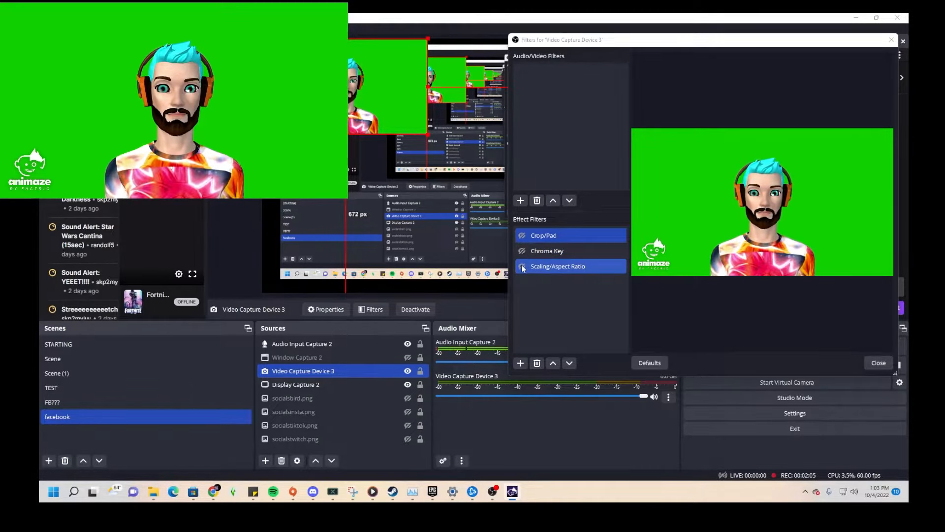
right_click(548, 271)
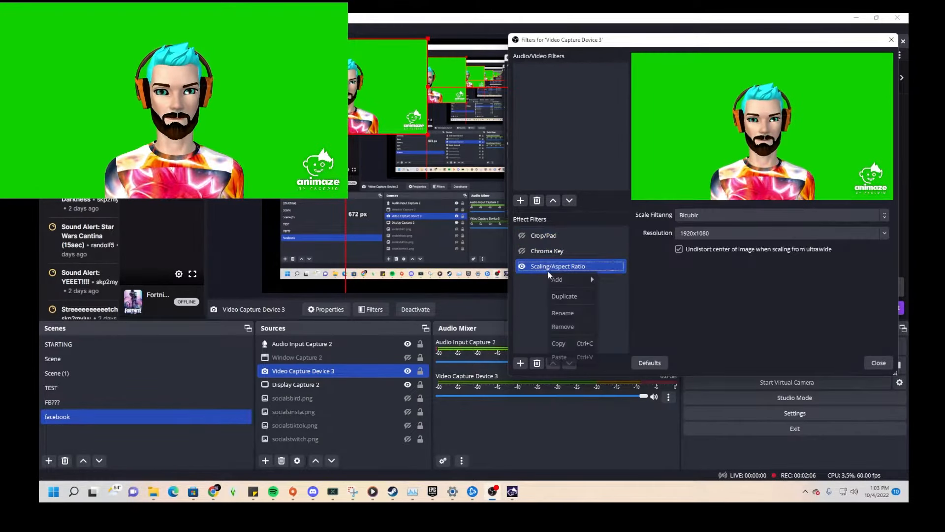
click(707, 273)
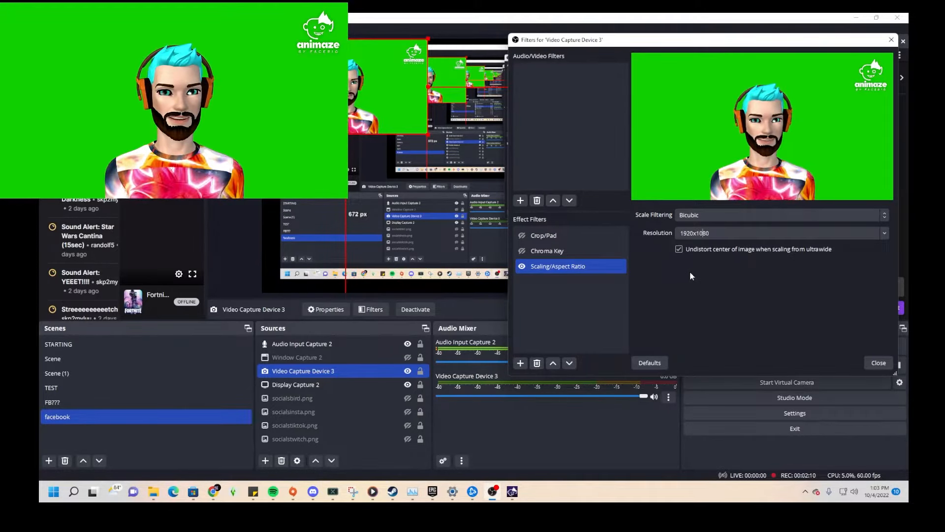
Enable the Chroma Key and Crop/Pad effect filters on Video Capture Device 3.
click(545, 305)
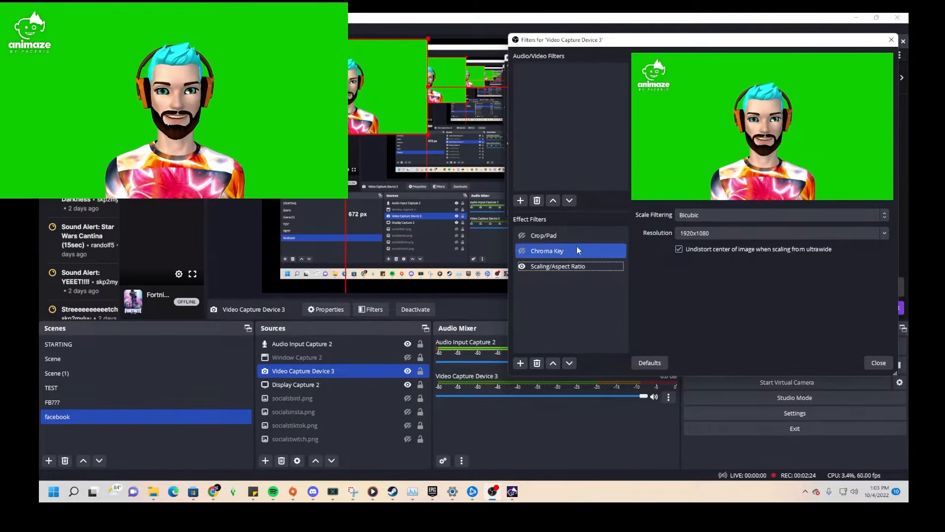
click(586, 234)
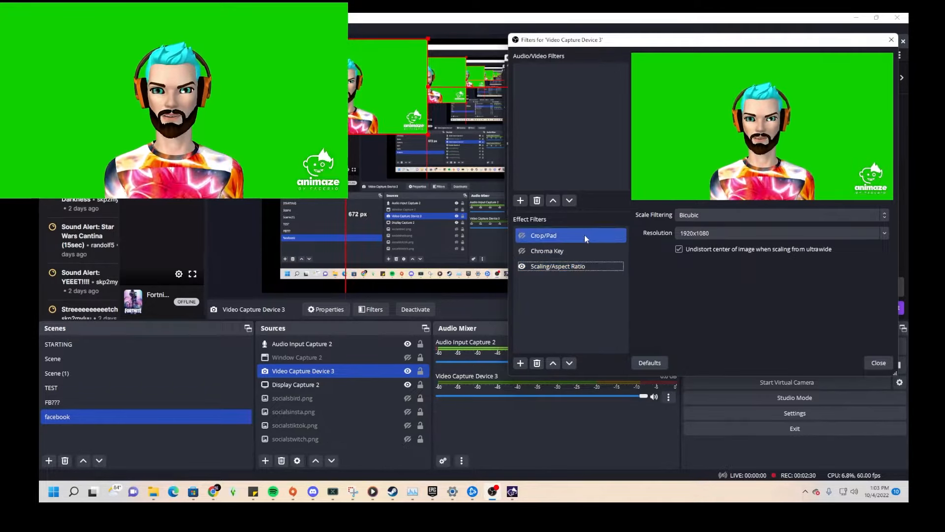
click(554, 250)
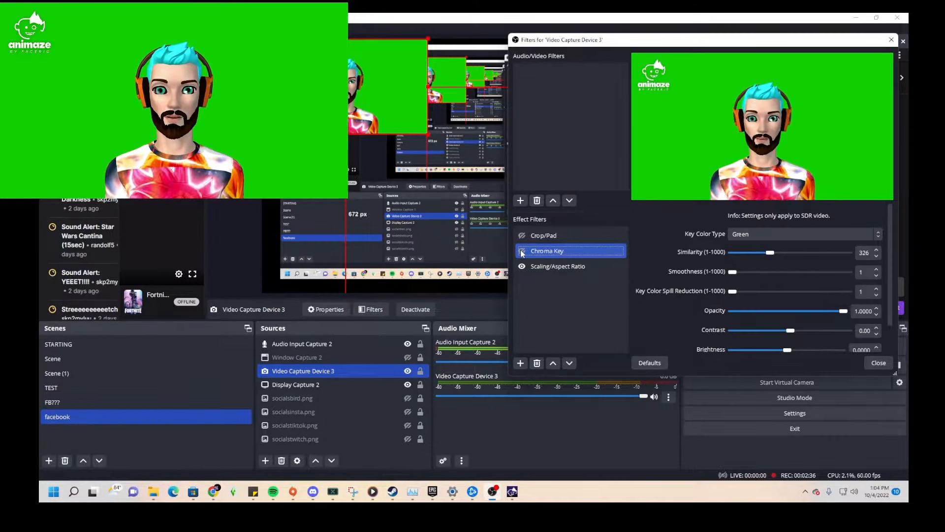
drag(674, 44, 651, 35)
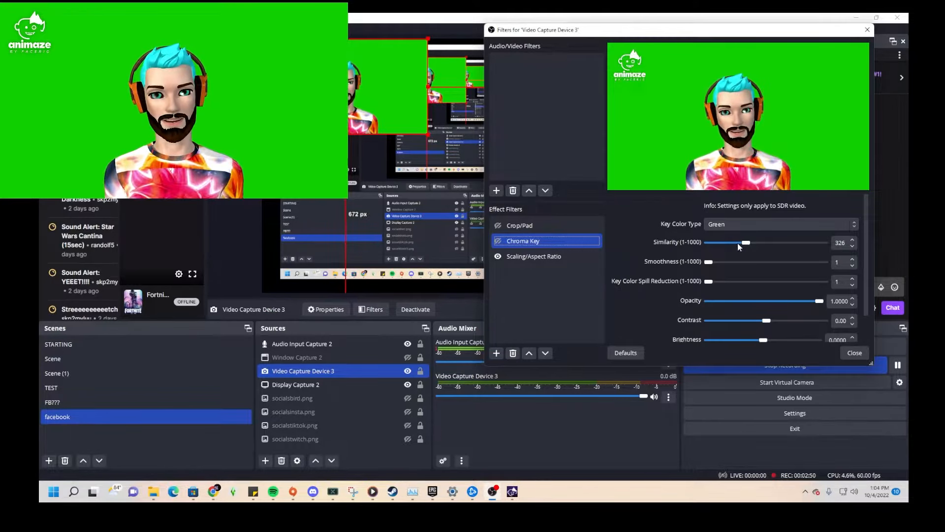
click(498, 241)
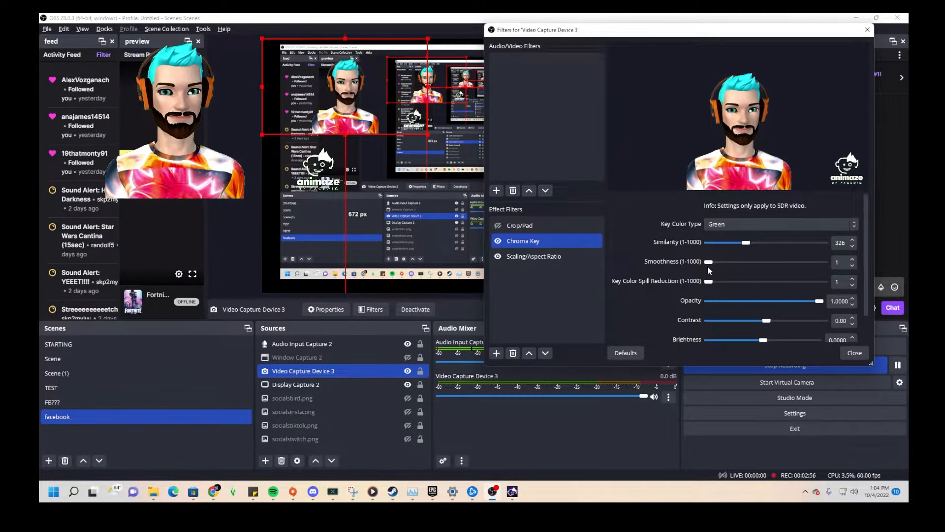
drag(709, 266, 599, 266)
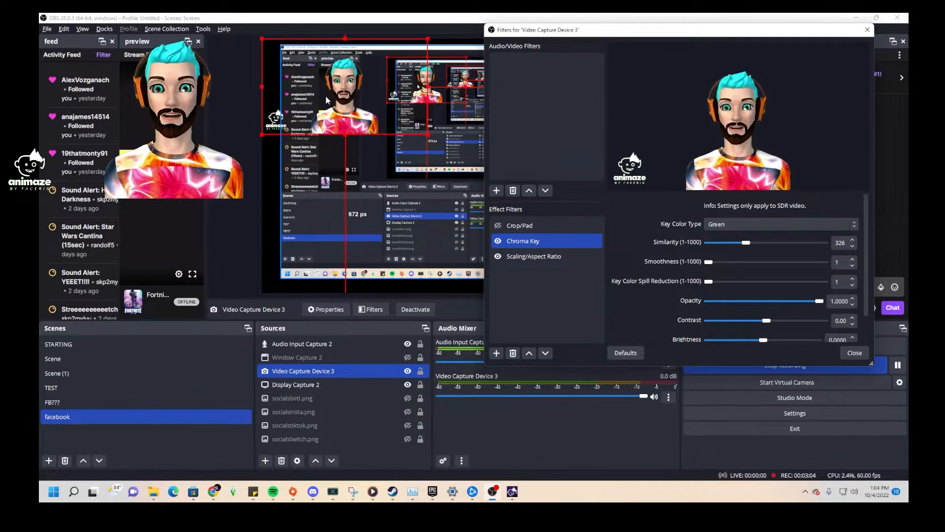
click(535, 227)
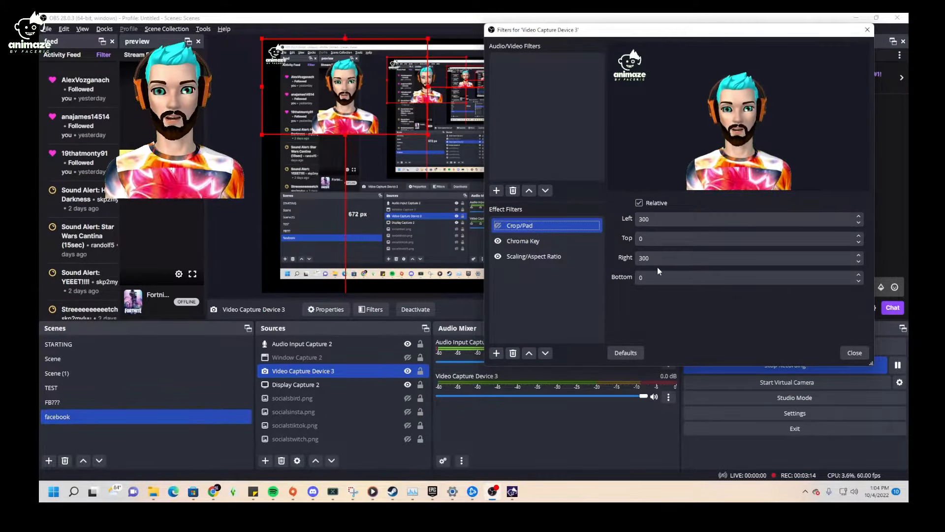
click(498, 226)
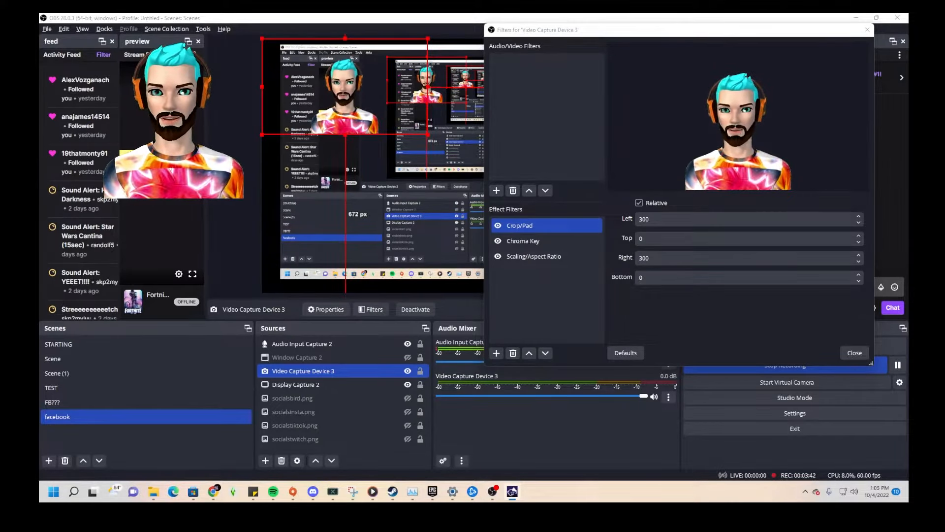
Switch to Animaze, enlarge and reposition its window over OBS, and restart the virtual camera.
drag(39, 318, 631, 76)
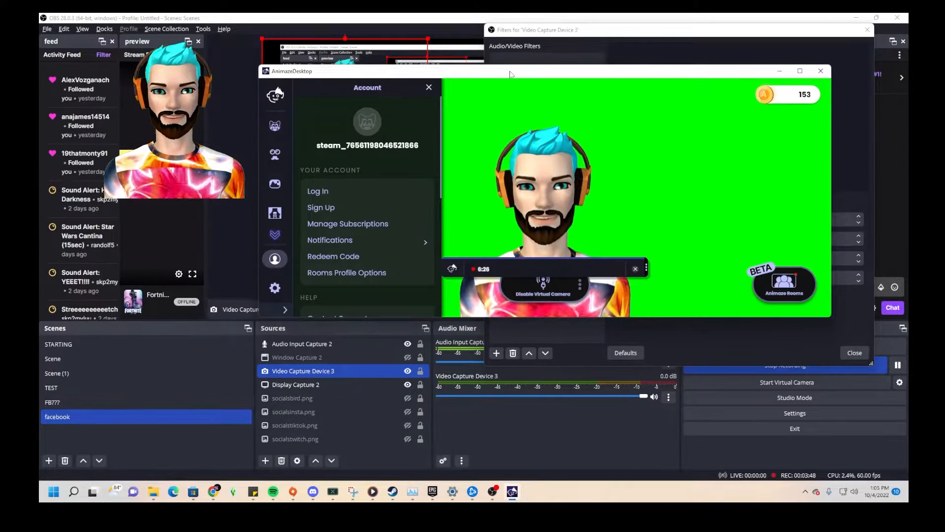
drag(511, 74, 579, 82)
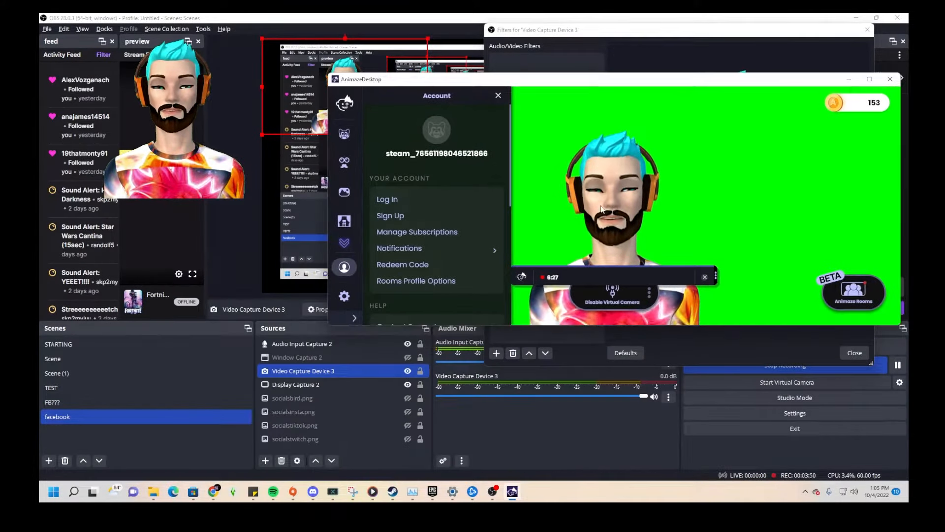
drag(583, 326, 583, 415)
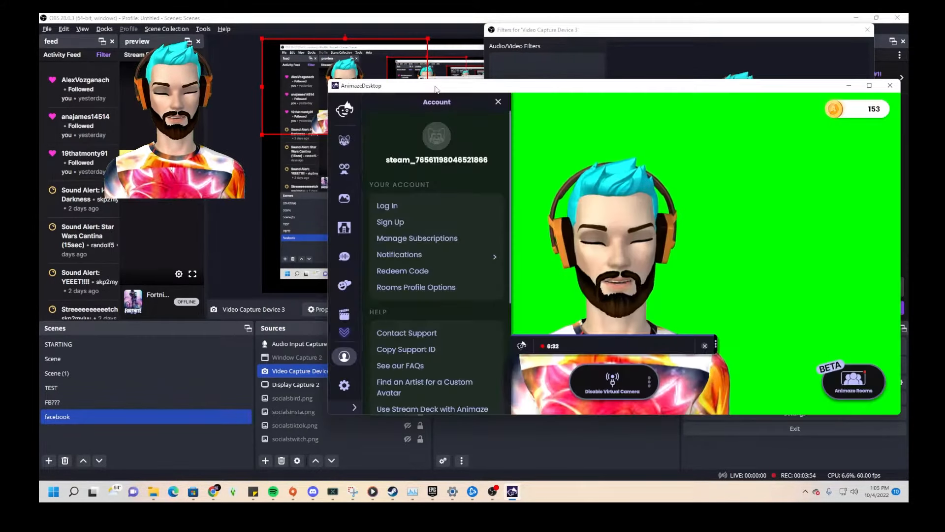
drag(434, 82, 290, 62)
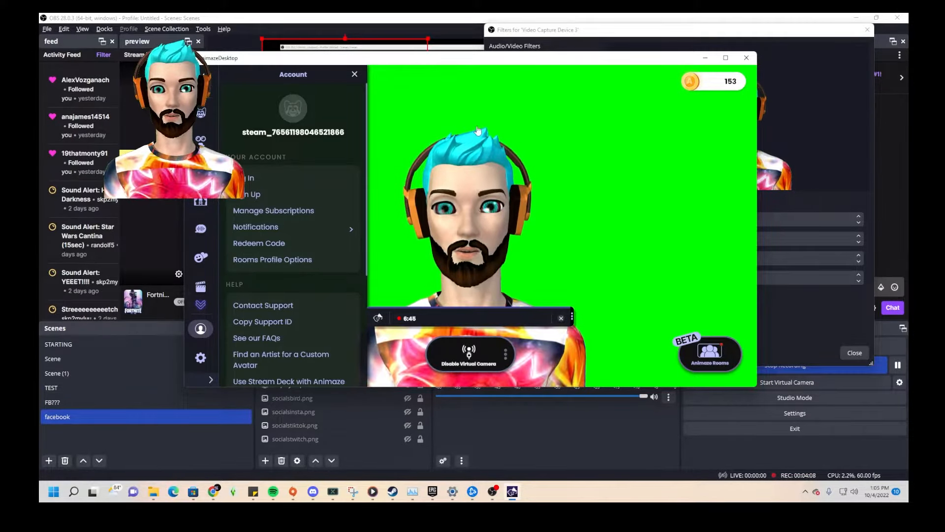
drag(479, 58, 619, 102)
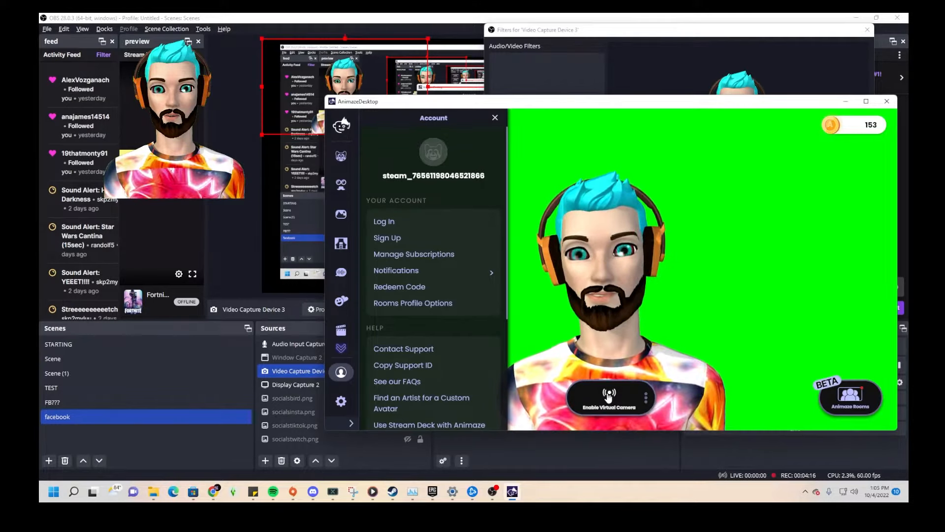
click(609, 396)
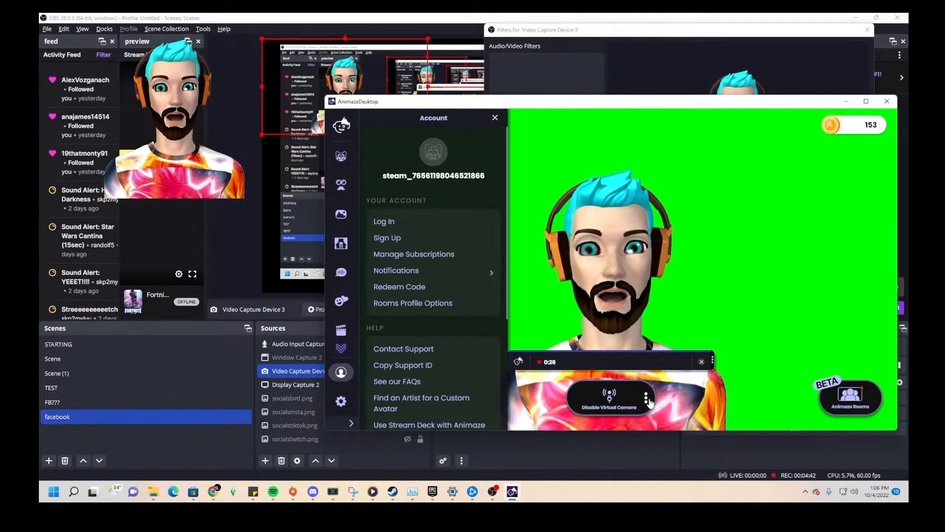
Move the Animaze window up and open the Dedicated Capture Window from the virtual camera options.
drag(614, 120, 461, 68)
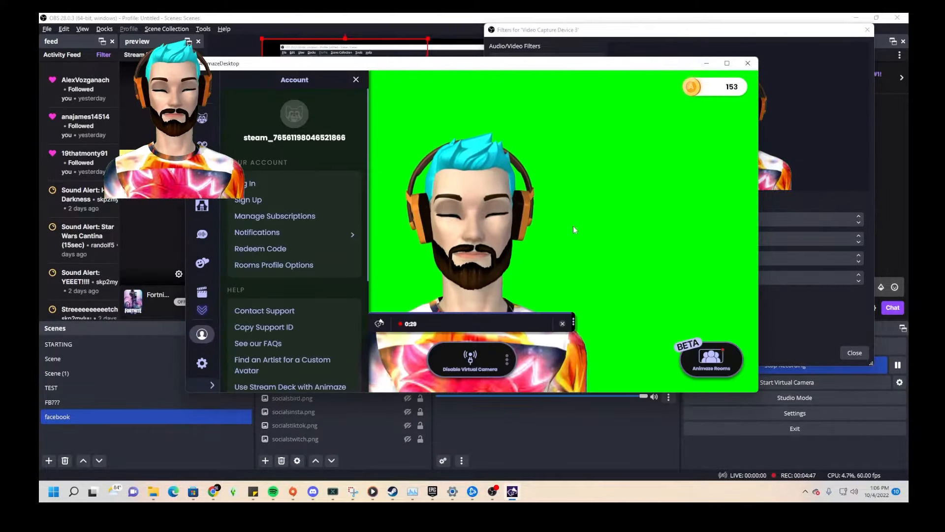
click(507, 363)
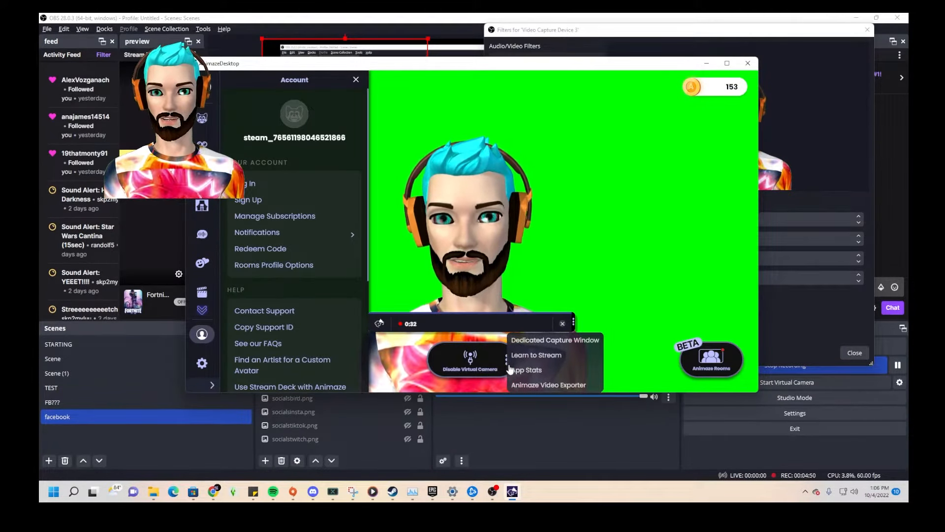
click(550, 345)
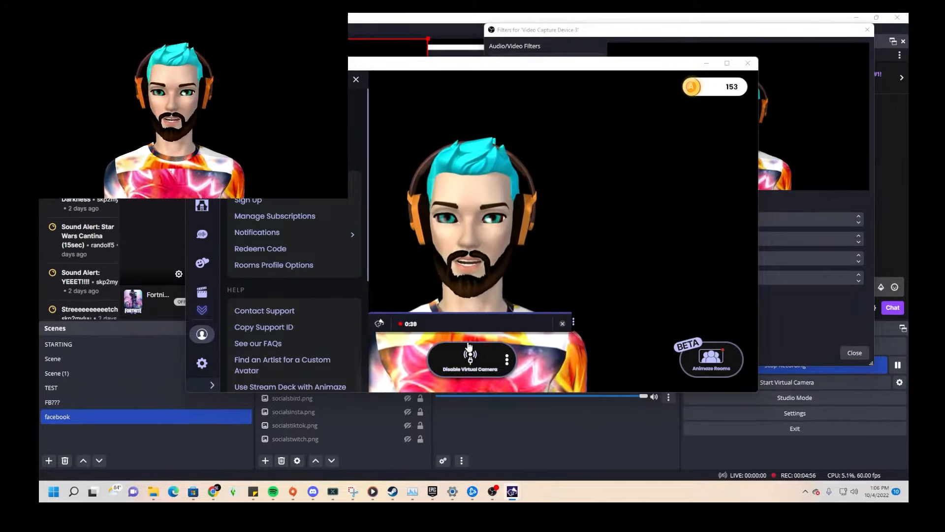
Open Animaze's General settings and turn the virtual camera off and on again.
click(203, 367)
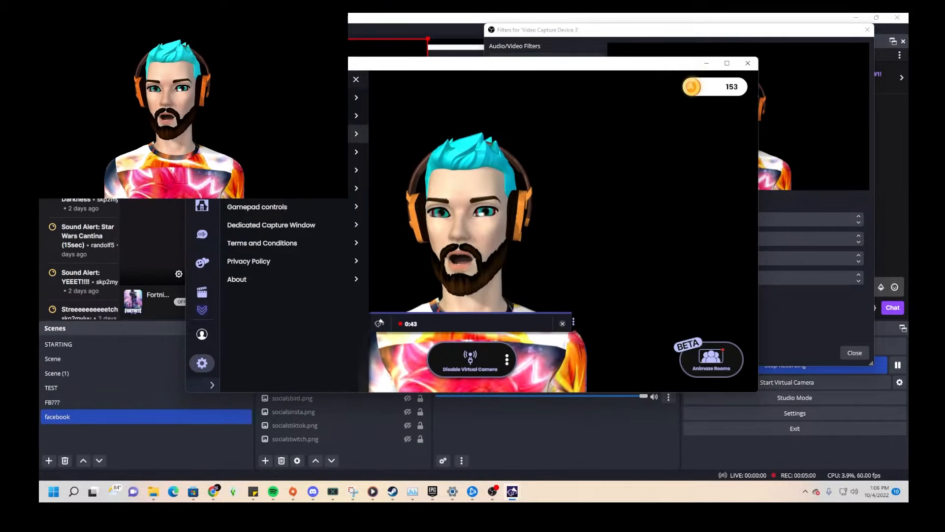
scroll(350, 110, down, 5)
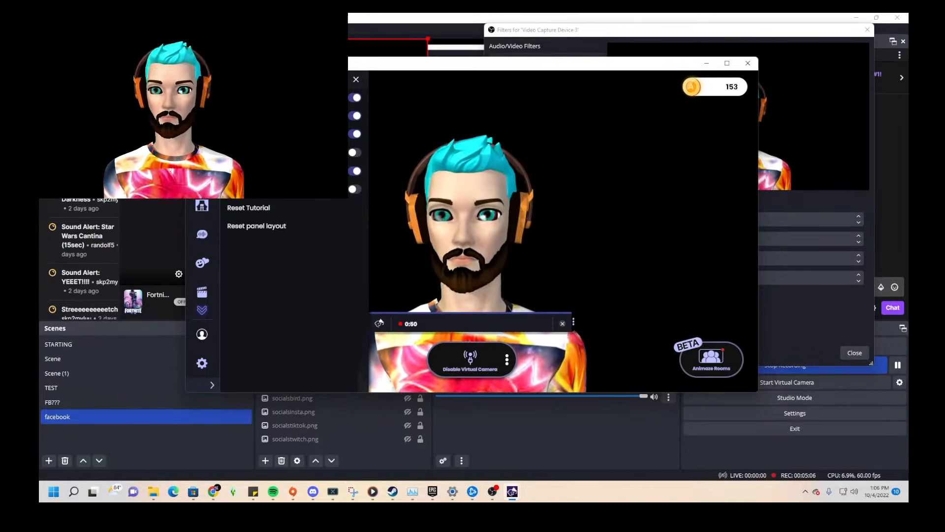
click(471, 361)
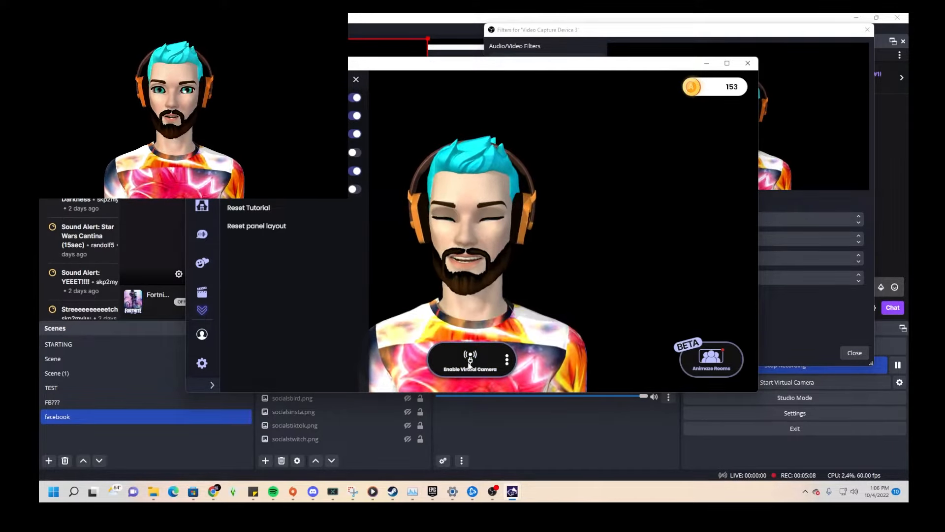
click(470, 362)
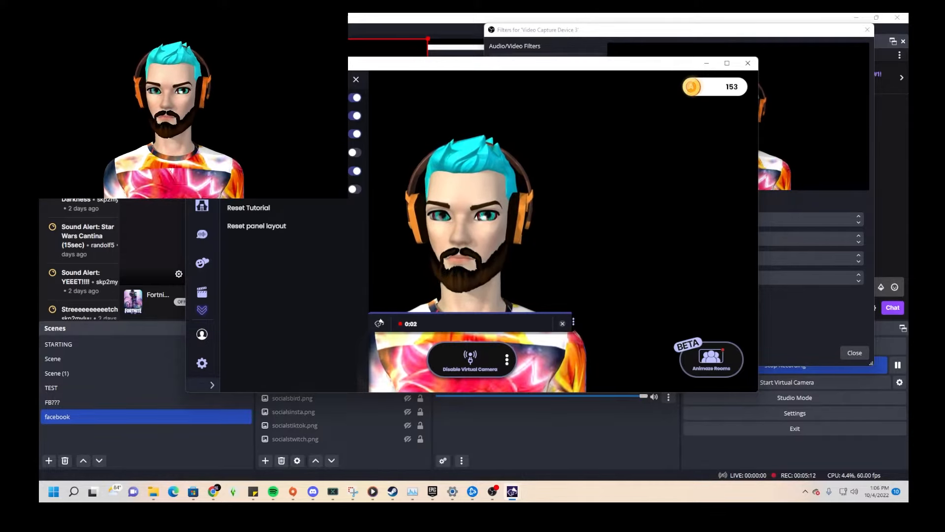
Move the Animaze window down to reveal its General settings, and switch back to OBS.
drag(198, 65, 334, 254)
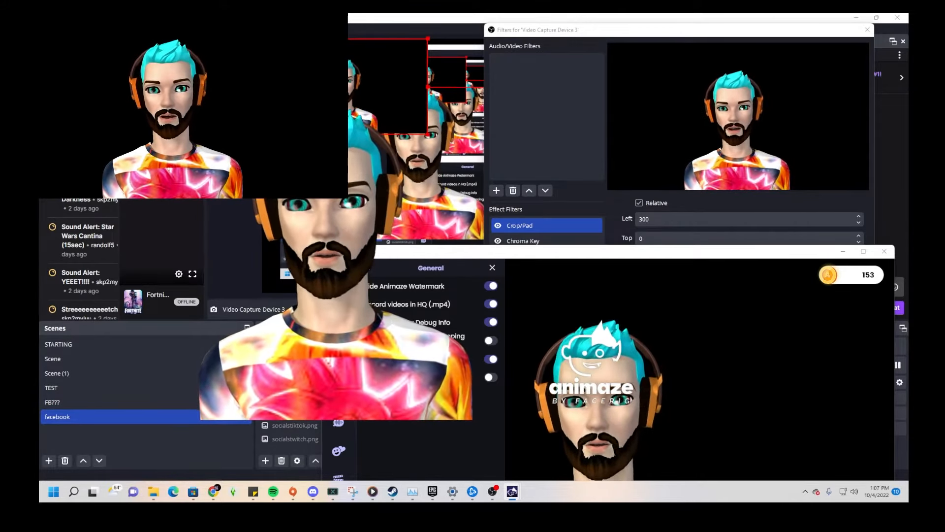
click(143, 436)
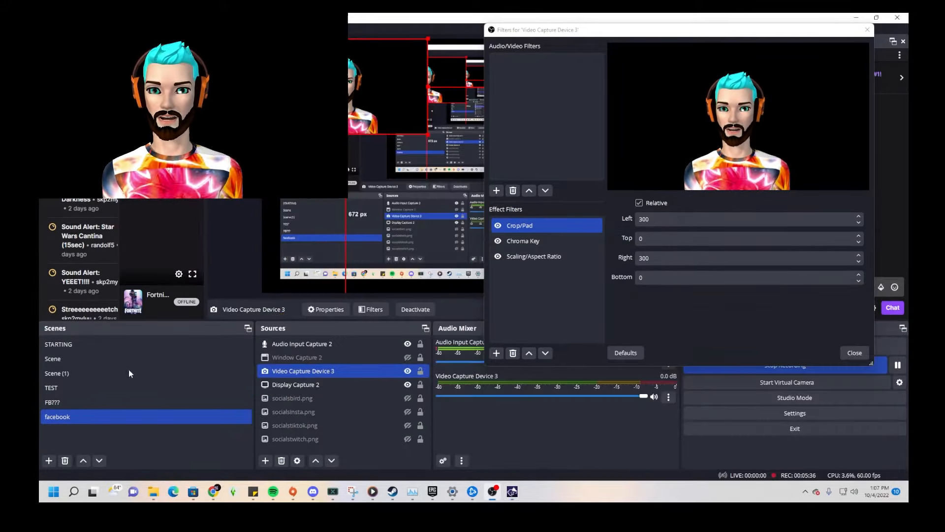